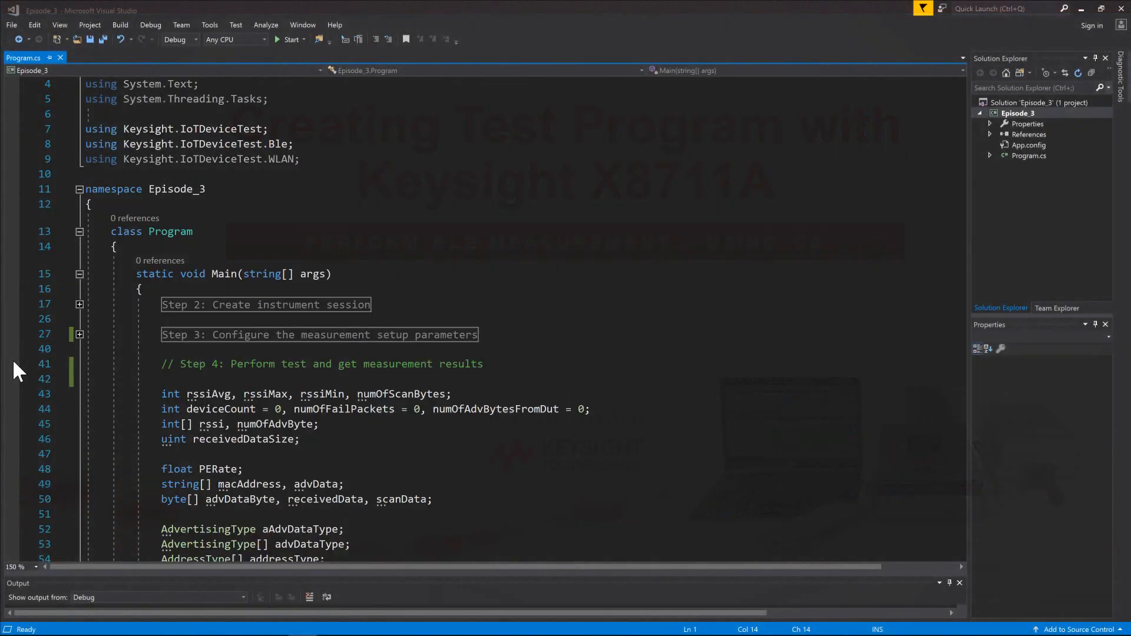
scroll(13, 360, down, 1)
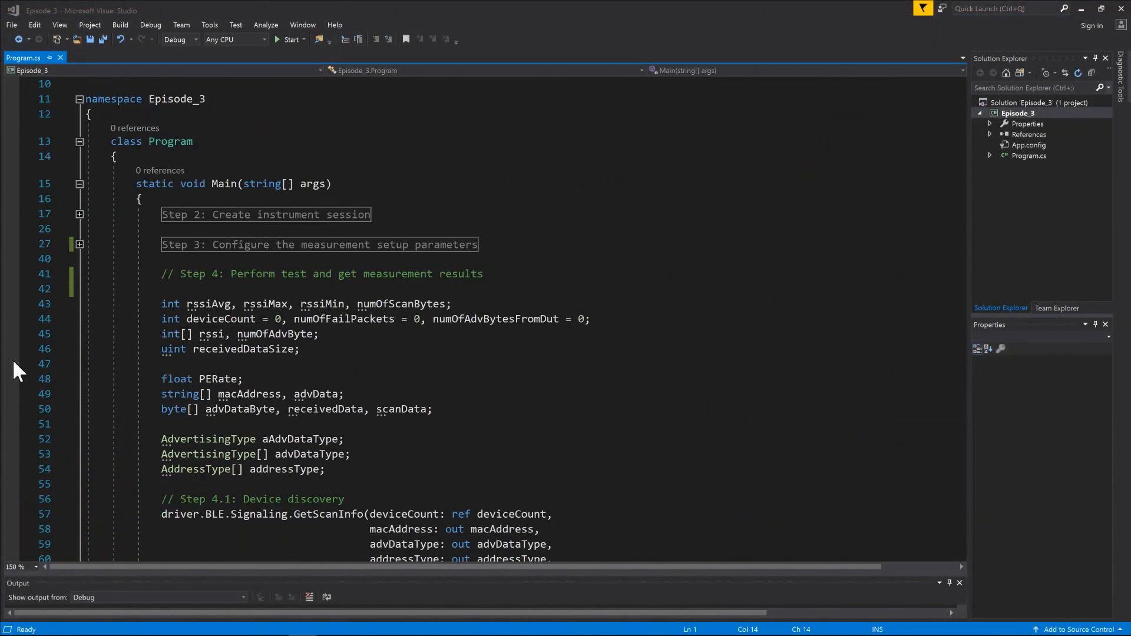
- Expand then collapse the Step 2 instrument session region using its outlining toggle
click(79, 214)
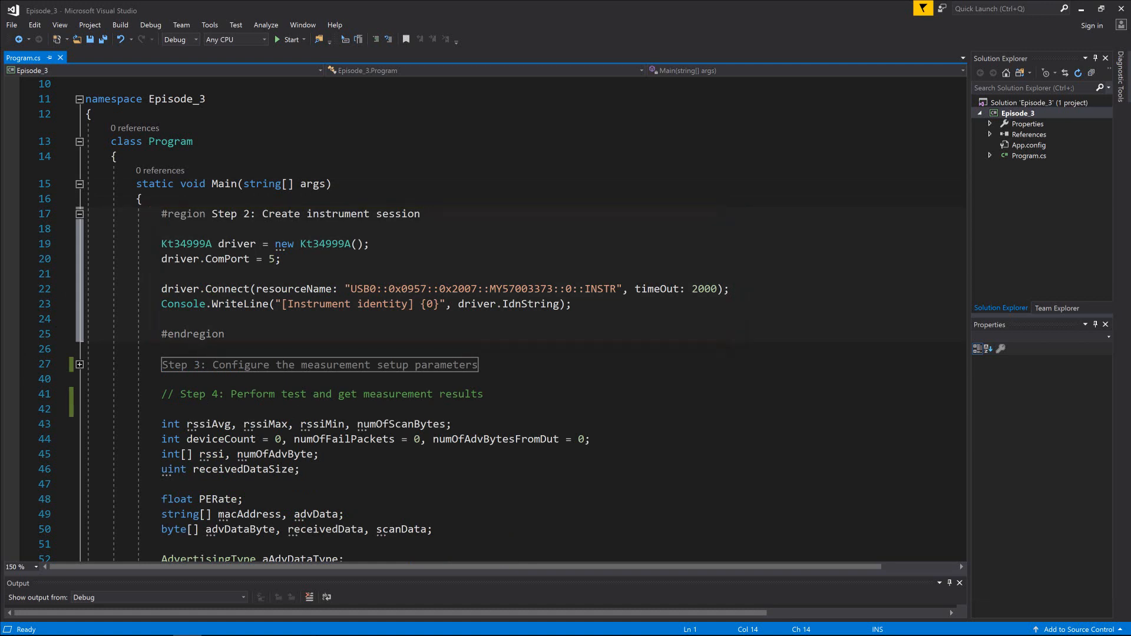
click(78, 213)
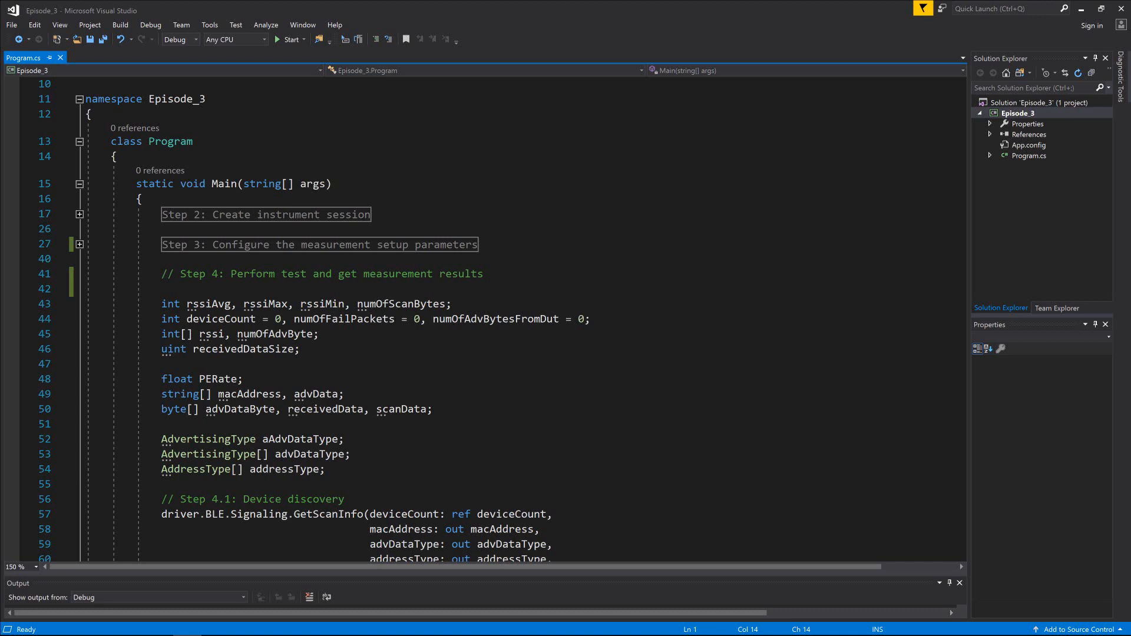
- Expand the Step 3 BLE signaling setup region to review it, then collapse it again
click(79, 244)
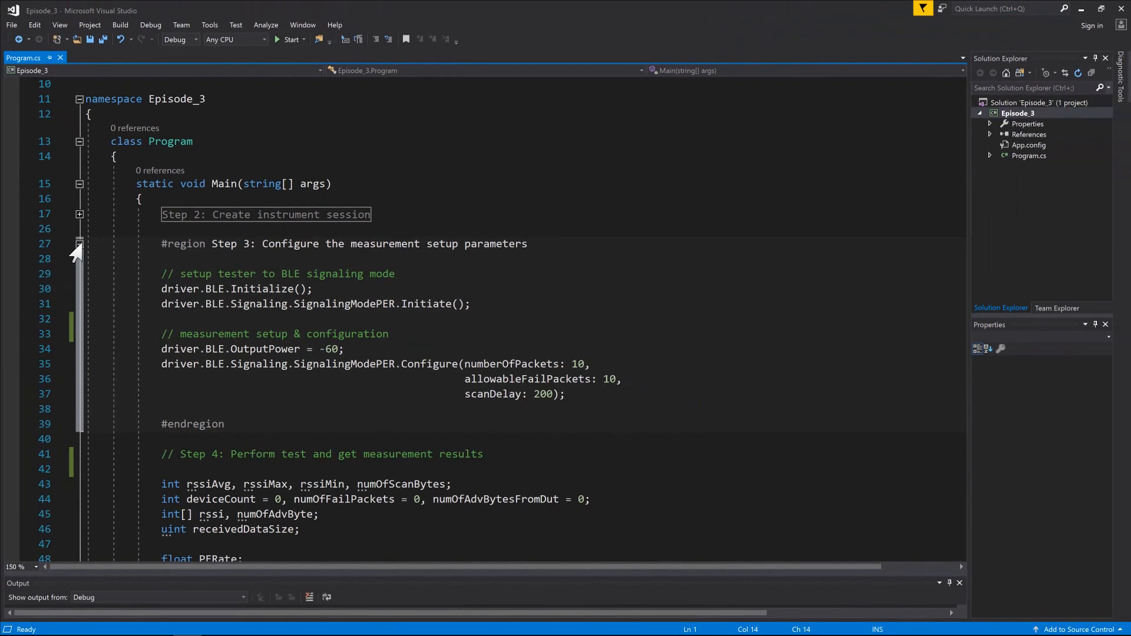
click(79, 242)
scroll(75, 254, down, 1)
scroll(76, 254, down, 2)
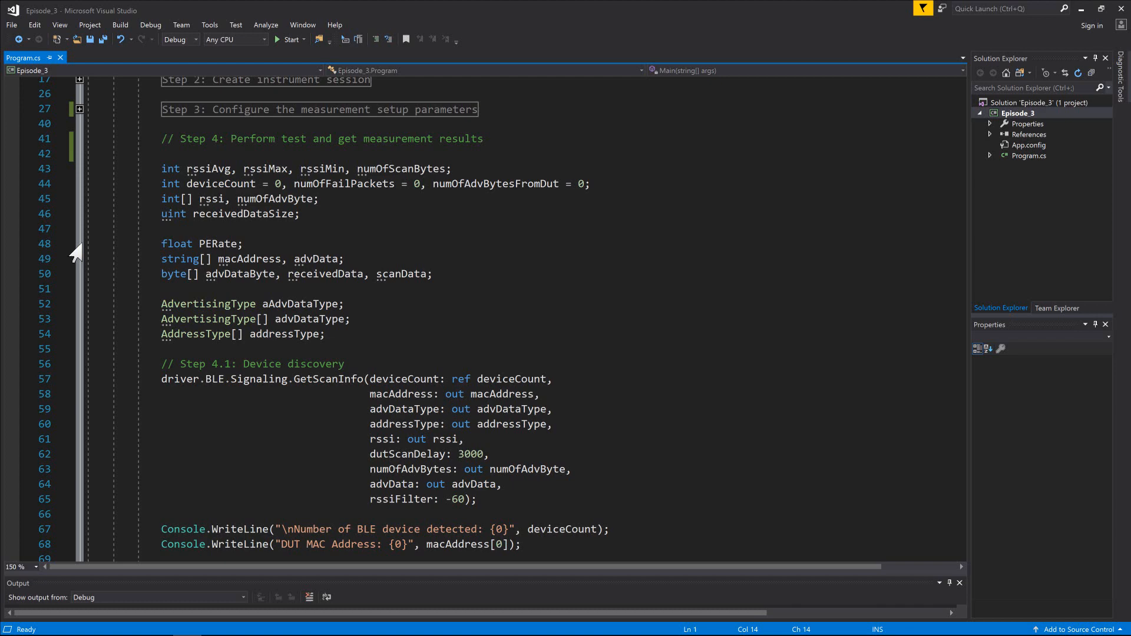
scroll(75, 254, down, 8)
scroll(75, 254, down, 2)
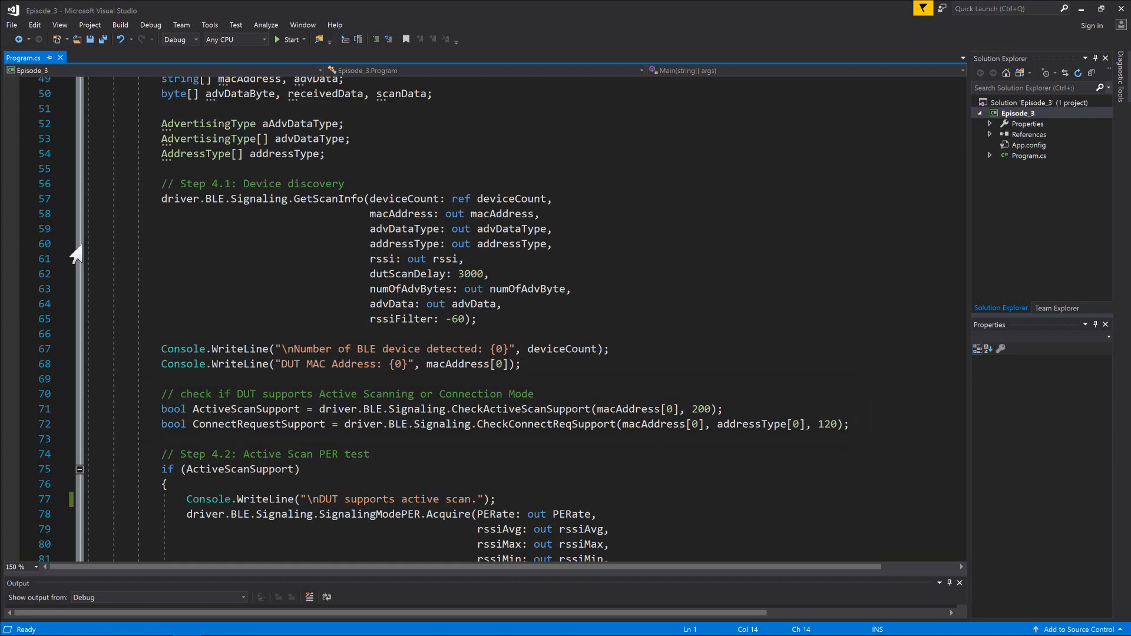
scroll(74, 254, down, 3)
scroll(75, 254, down, 2)
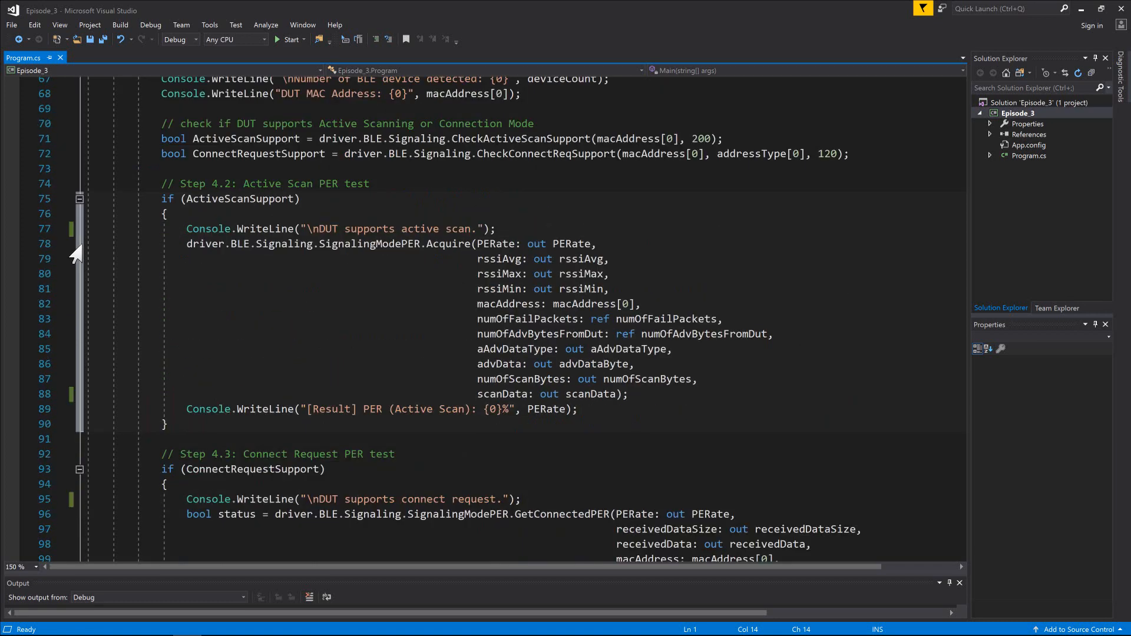
scroll(74, 255, down, 1)
scroll(74, 255, down, 1)
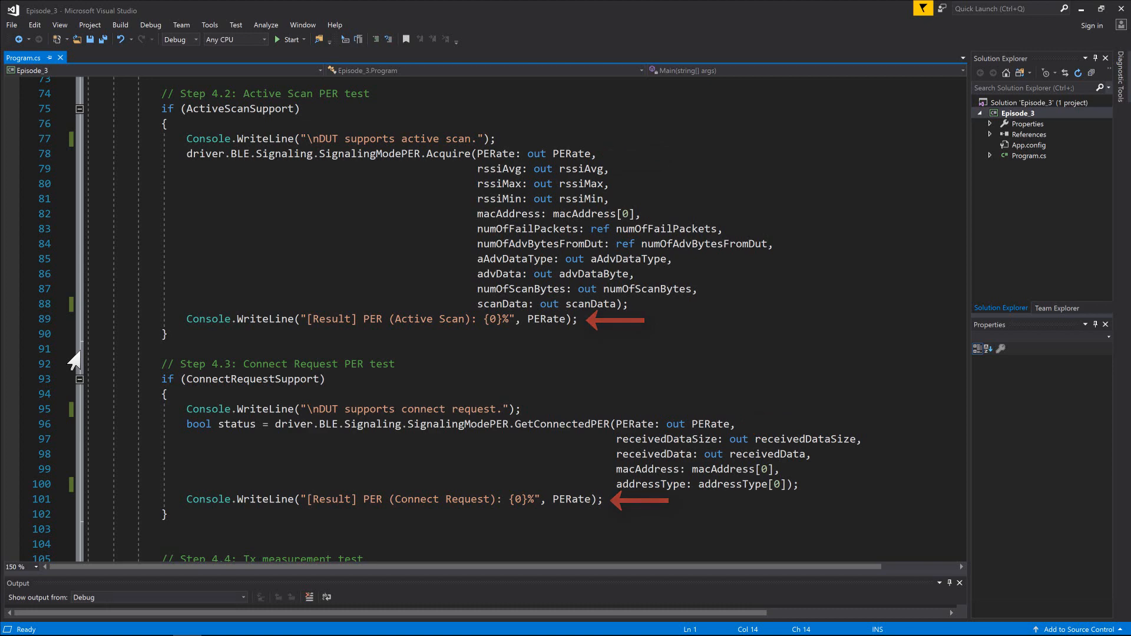
scroll(73, 359, down, 3)
scroll(73, 359, down, 2)
scroll(74, 360, down, 1)
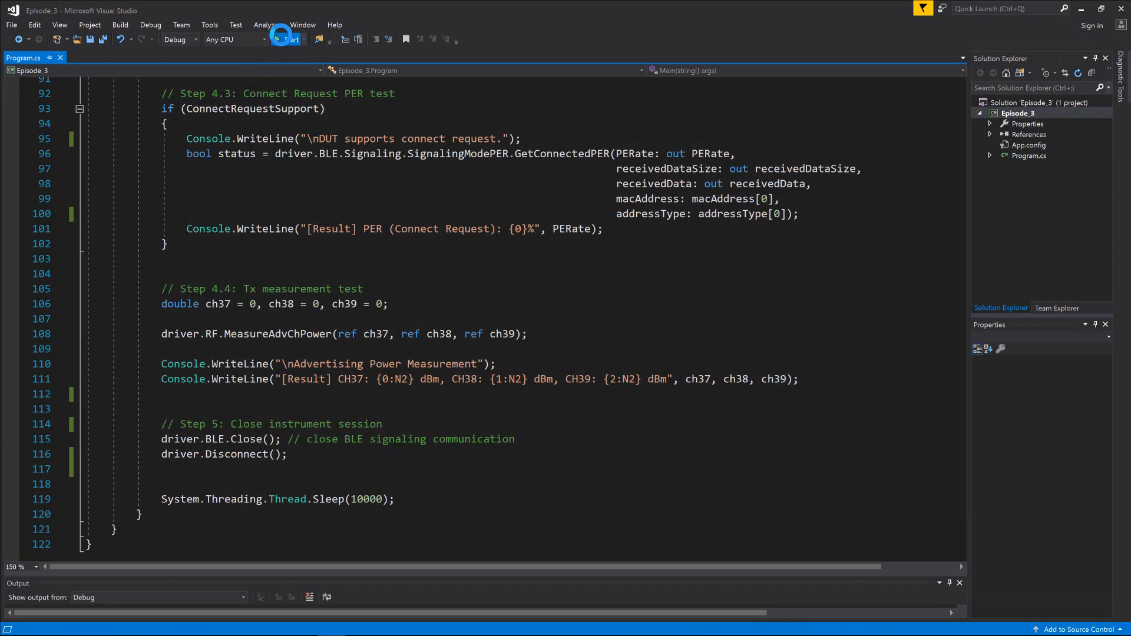
- Start the Episode_3 program under the debugger with F5
key(F5)
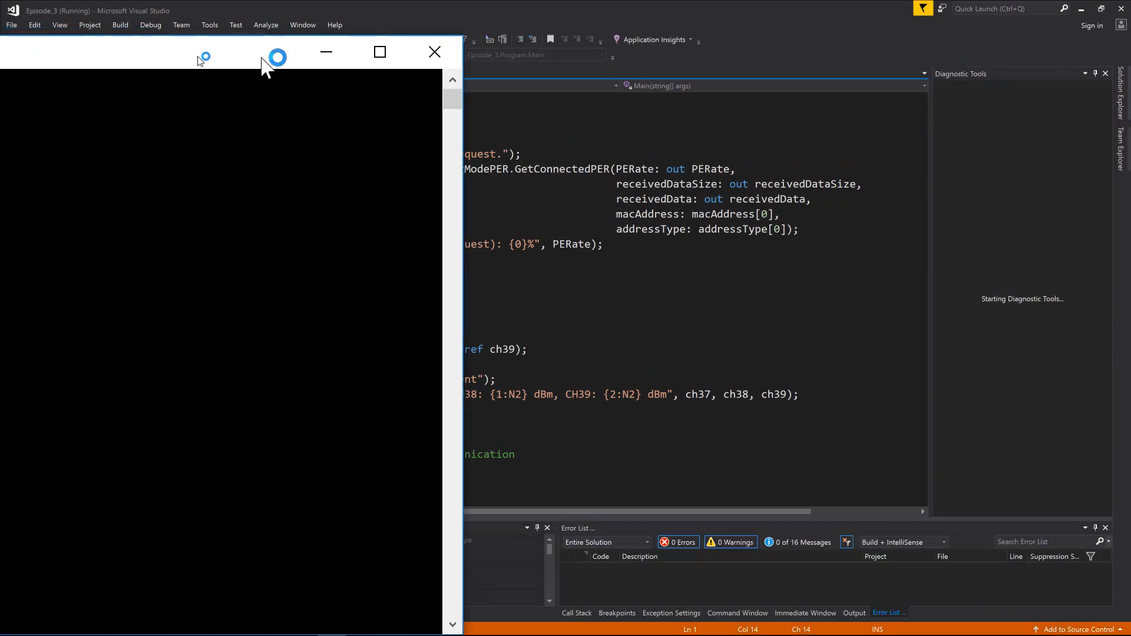